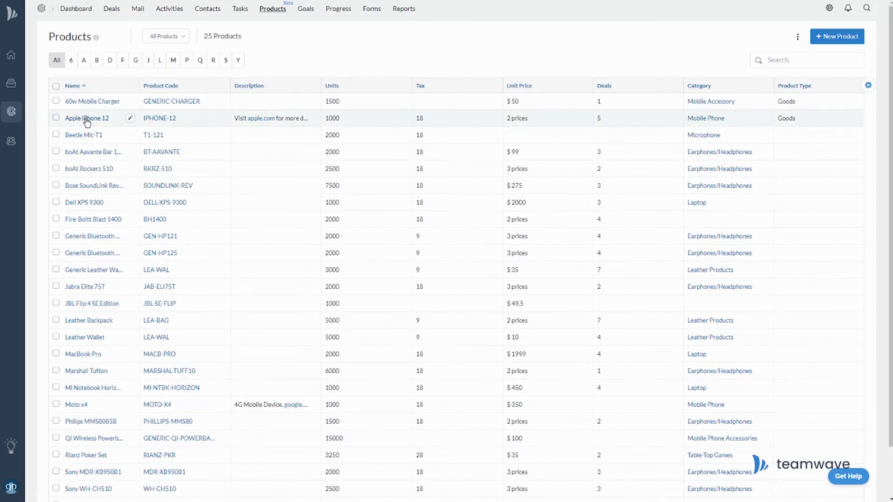
{"action": "left_click", "coordinate": [103, 118]}
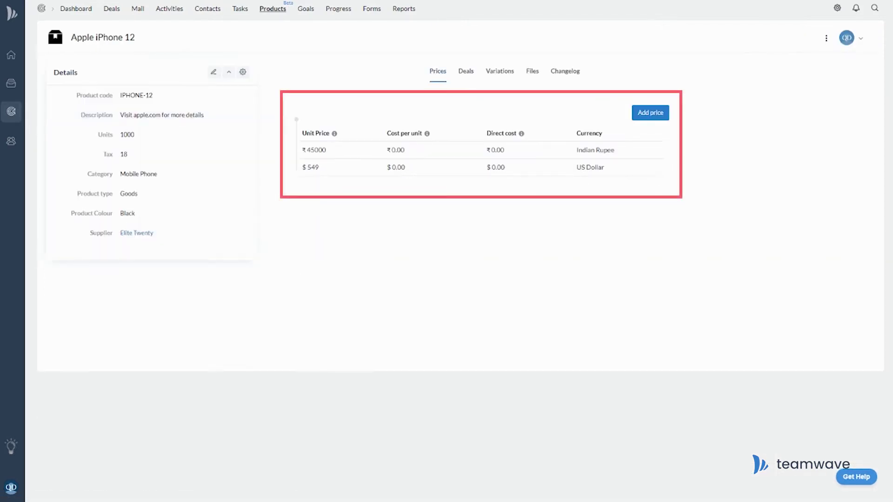
{"action": "left_click", "coordinate": [466, 71]}
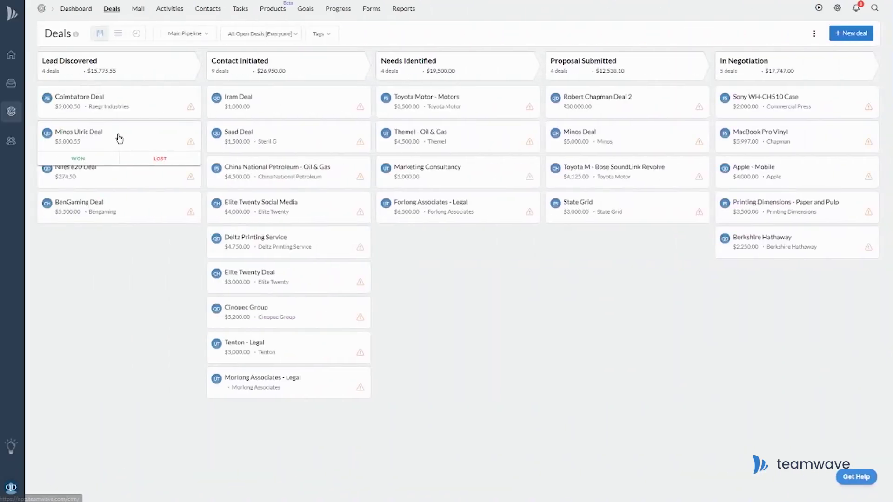
{"action": "left_click", "coordinate": [116, 140]}
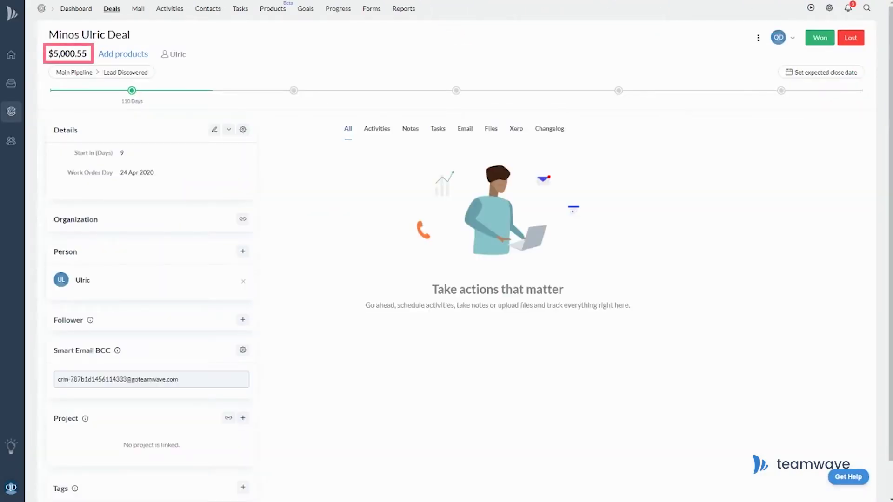
{"action": "left_click", "coordinate": [123, 54]}
{"action": "type", "text": "iphone"}
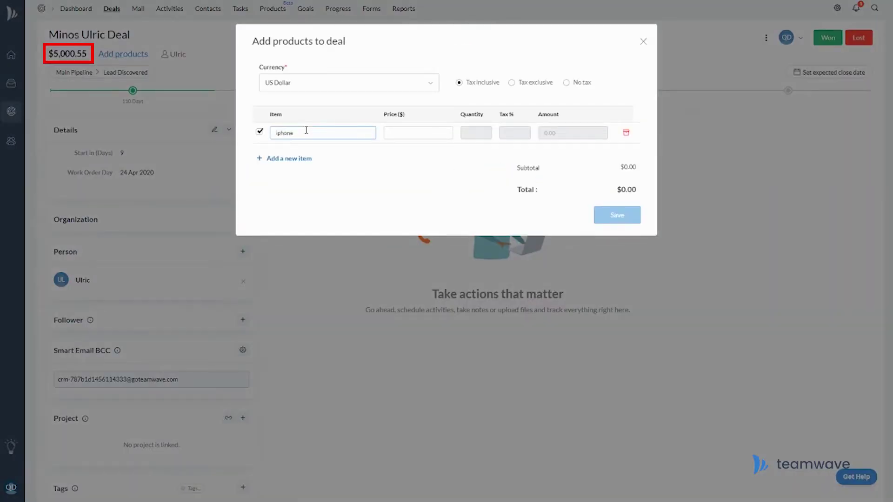
{"action": "left_click", "coordinate": [319, 159]}
{"action": "left_click", "coordinate": [635, 229]}
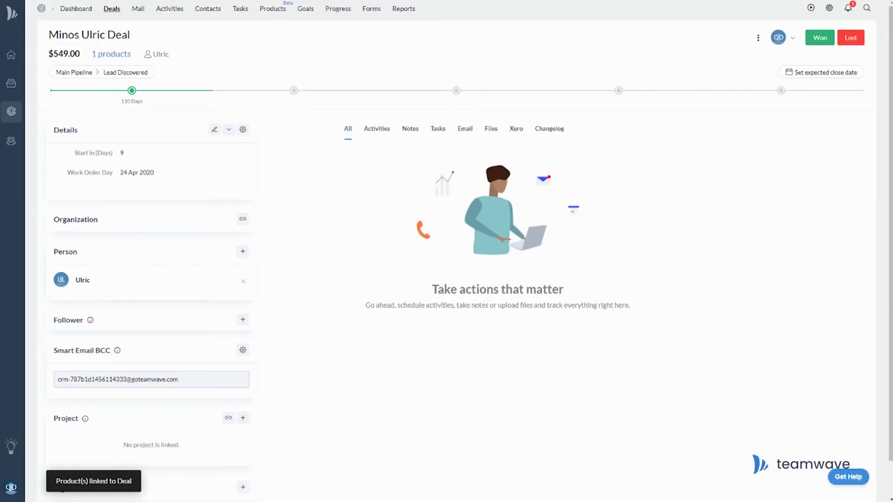
Step: Create product OnePlus Nord, code ONEPLUS-N, 1000 units at $399, and open its page
{"action": "left_click", "coordinate": [845, 41]}
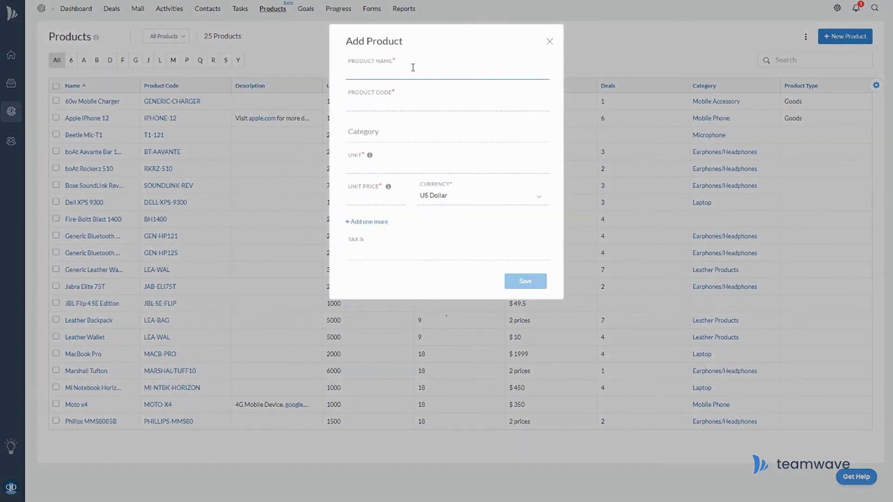
{"action": "type", "text": "OnePlus Nord"}
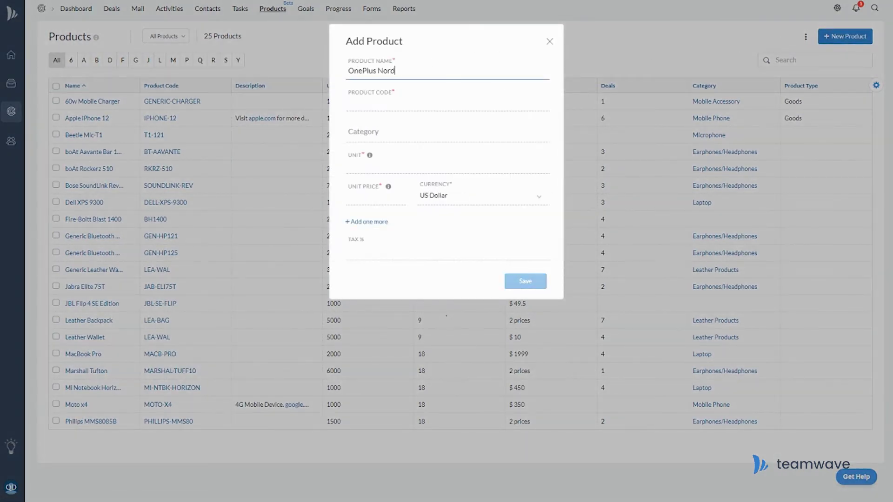
{"action": "key", "text": "Tab"}
{"action": "type", "text": "ONEPLUS-N"}
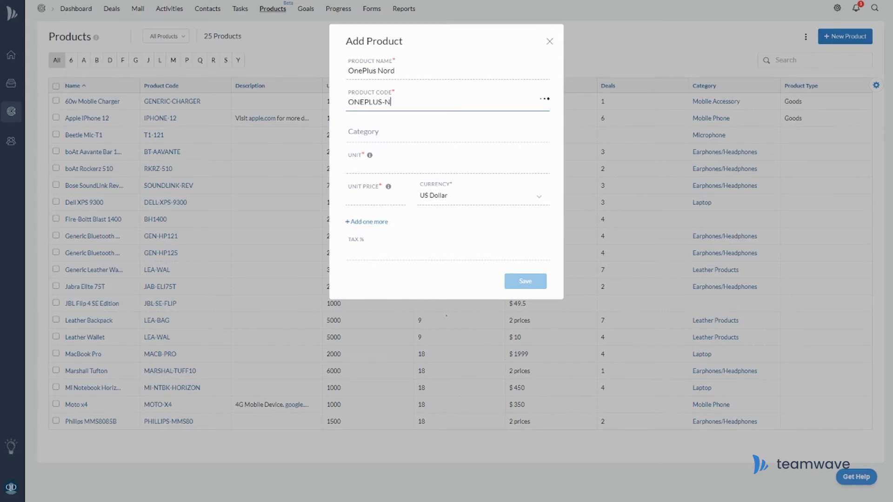
{"action": "left_click", "coordinate": [353, 164]}
{"action": "type", "text": "1000"}
{"action": "key", "text": "Tab"}
{"action": "type", "text": "399"}
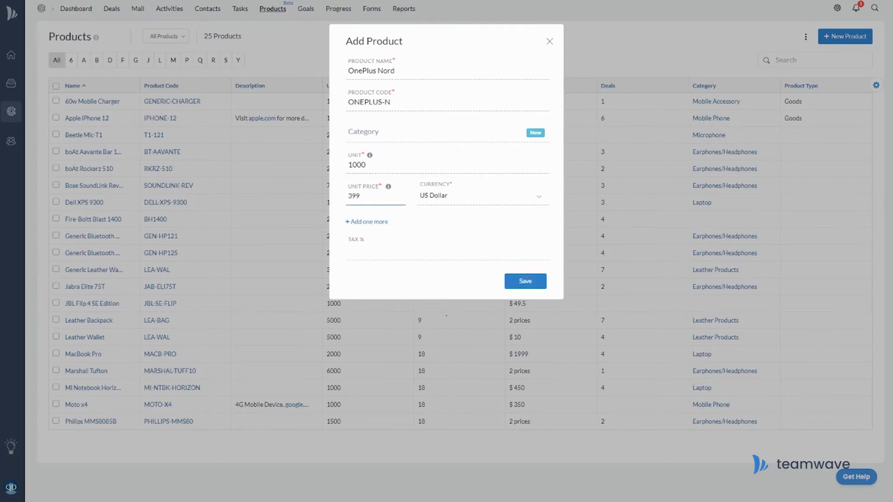
{"action": "left_click", "coordinate": [537, 284]}
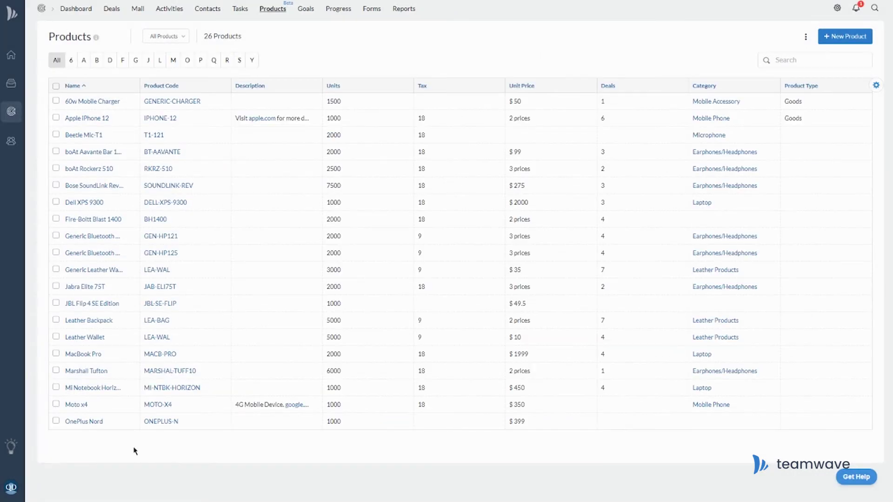
{"action": "left_click", "coordinate": [91, 421]}
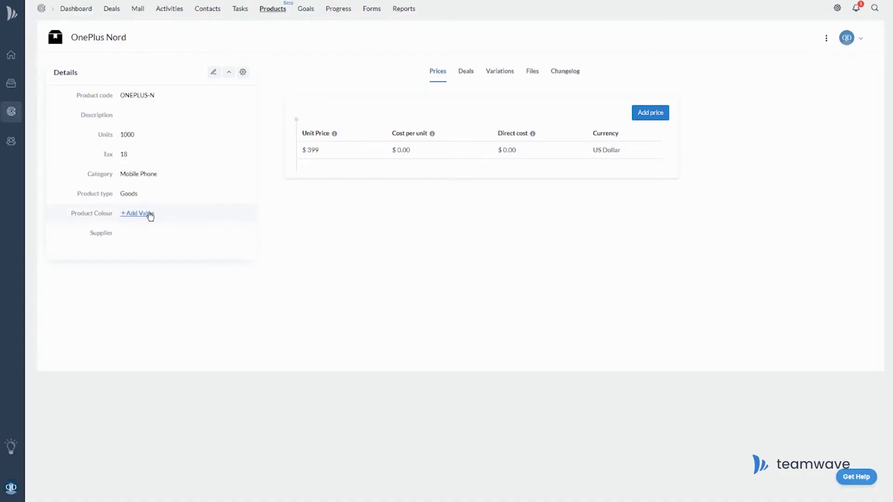
Step: Set OnePlus Nord's product colour to Blue
{"action": "left_click", "coordinate": [148, 214]}
{"action": "left_click", "coordinate": [126, 255]}
{"action": "left_click", "coordinate": [236, 279]}
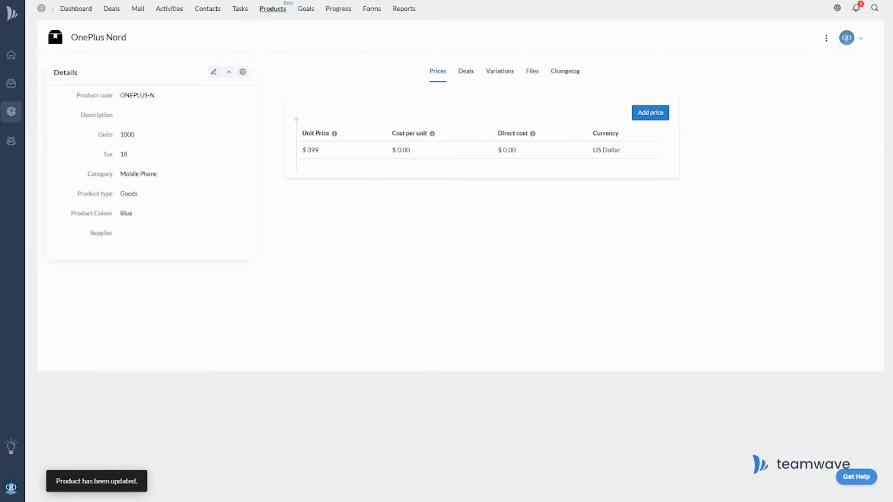
Step: Add a £369 British Pound price and a €380 Euro price
{"action": "left_click", "coordinate": [656, 114]}
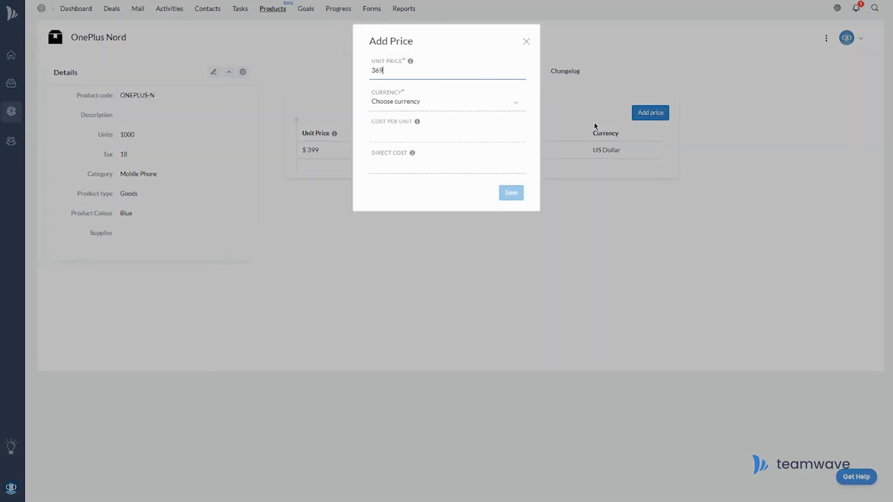
{"action": "left_click", "coordinate": [507, 101]}
{"action": "left_click", "coordinate": [411, 149]}
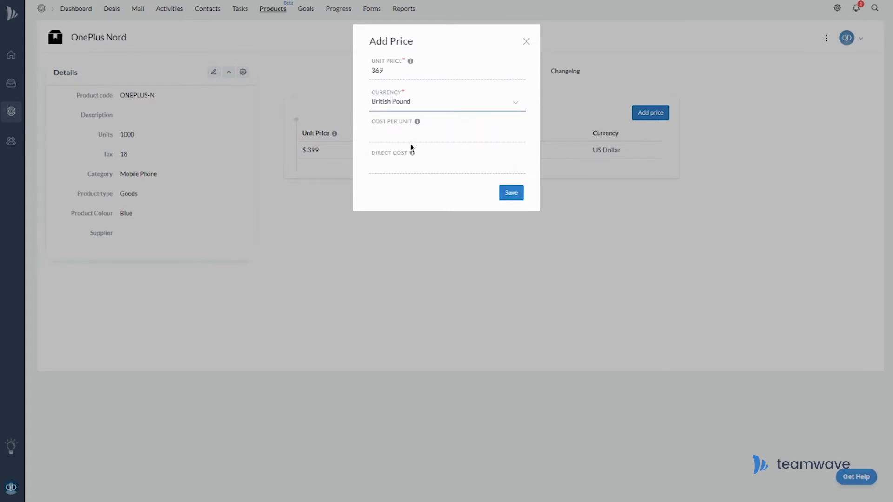
{"action": "left_click", "coordinate": [510, 193]}
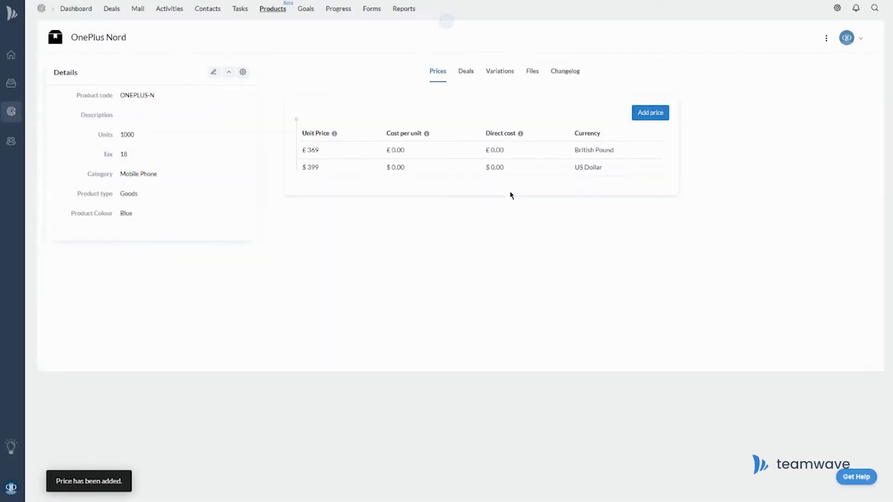
{"action": "left_click", "coordinate": [659, 114]}
{"action": "left_click", "coordinate": [420, 71]}
{"action": "type", "text": "380"}
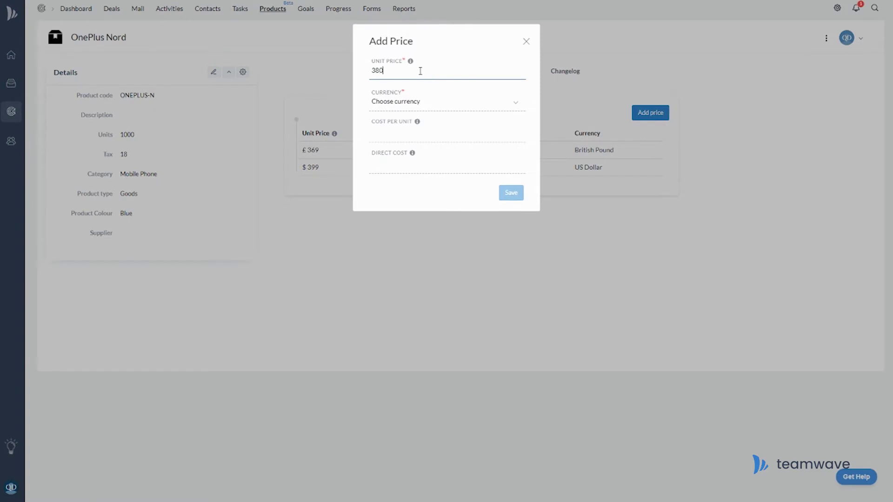
{"action": "left_click", "coordinate": [429, 100]}
{"action": "left_click", "coordinate": [415, 141]}
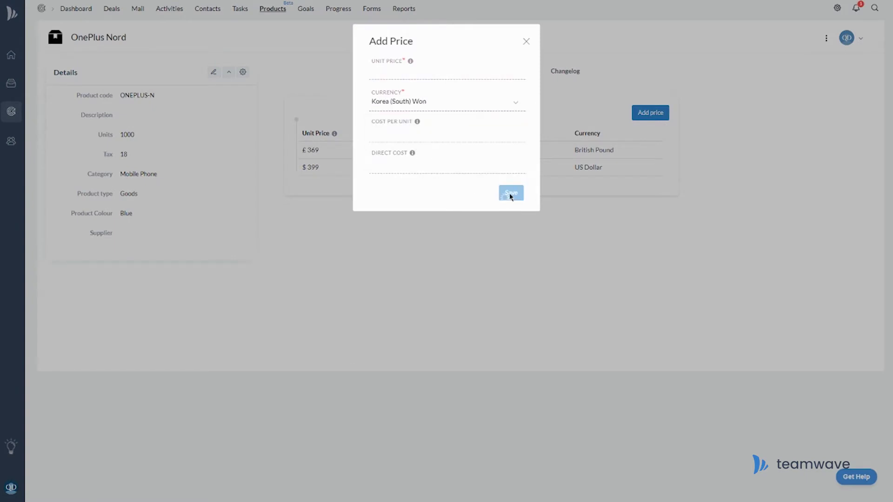
{"action": "left_click", "coordinate": [510, 194]}
Step: Add a ₹27999 Indian Rupee price to OnePlus Nord
{"action": "left_click", "coordinate": [650, 116]}
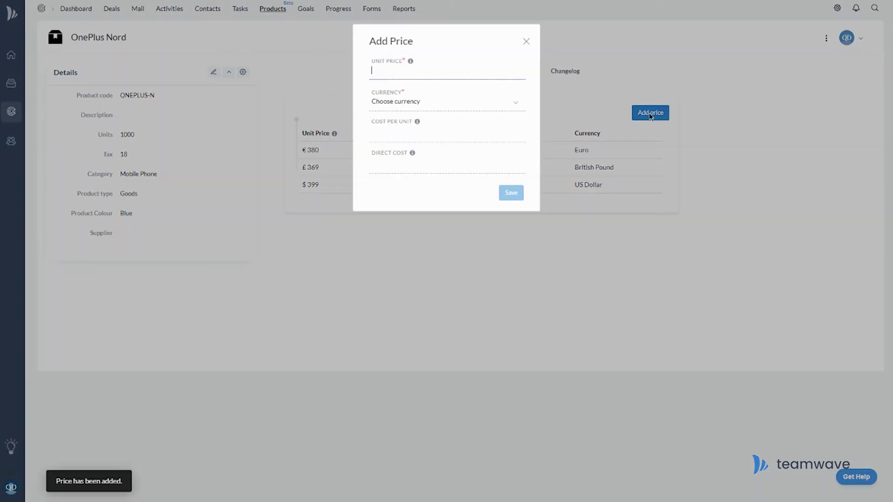
{"action": "type", "text": "27999"}
{"action": "left_click", "coordinate": [454, 109]}
{"action": "left_click", "coordinate": [448, 149]}
{"action": "left_click", "coordinate": [511, 194]}
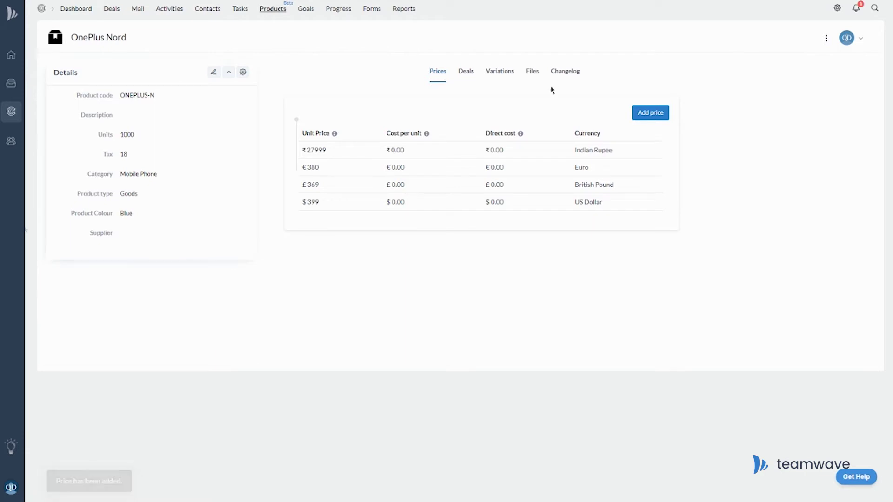
{"action": "left_click", "coordinate": [499, 76]}
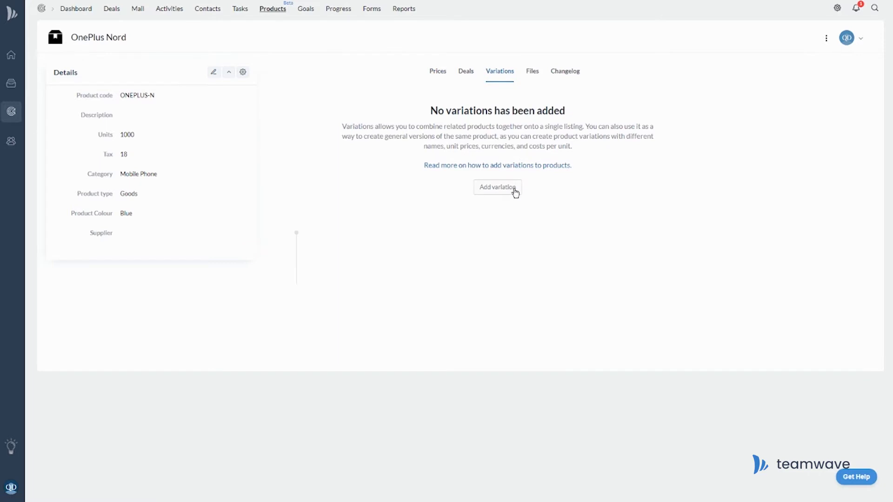
Step: Add a variation OnePlus Nord 128GB priced at 399 US Dollar
{"action": "left_click", "coordinate": [515, 191]}
{"action": "type", "text": "OnePlus Nord 128GB"}
{"action": "left_click", "coordinate": [371, 101]}
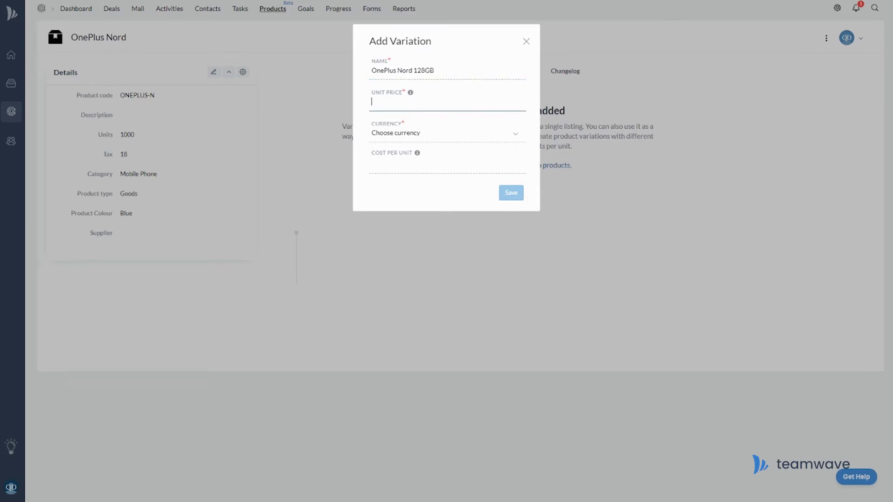
{"action": "type", "text": "399"}
{"action": "left_click", "coordinate": [496, 133]}
{"action": "left_click", "coordinate": [442, 156]}
{"action": "left_click", "coordinate": [501, 193]}
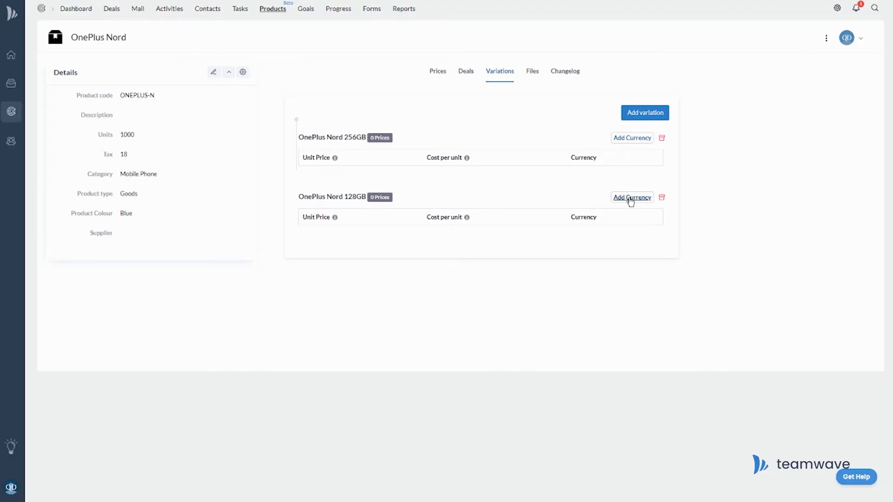
Step: Give the 128GB variation an extra £369 British Pound price
{"action": "left_click", "coordinate": [630, 198]}
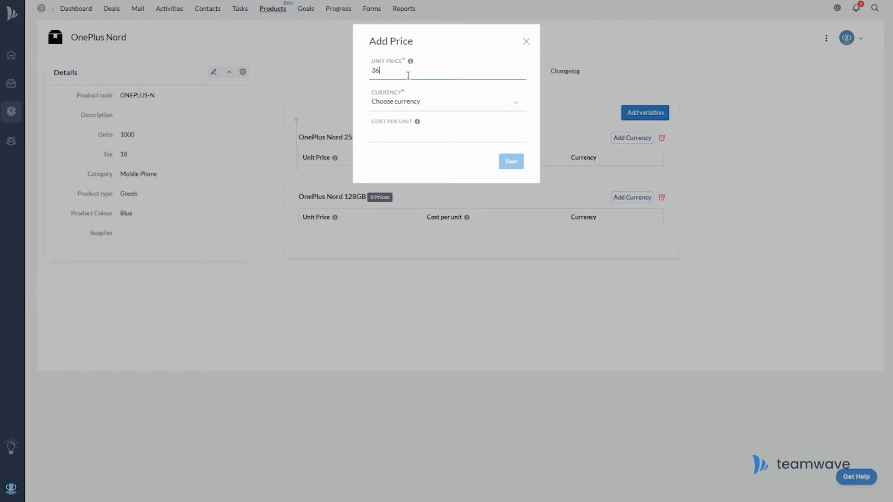
{"action": "left_click", "coordinate": [409, 96]}
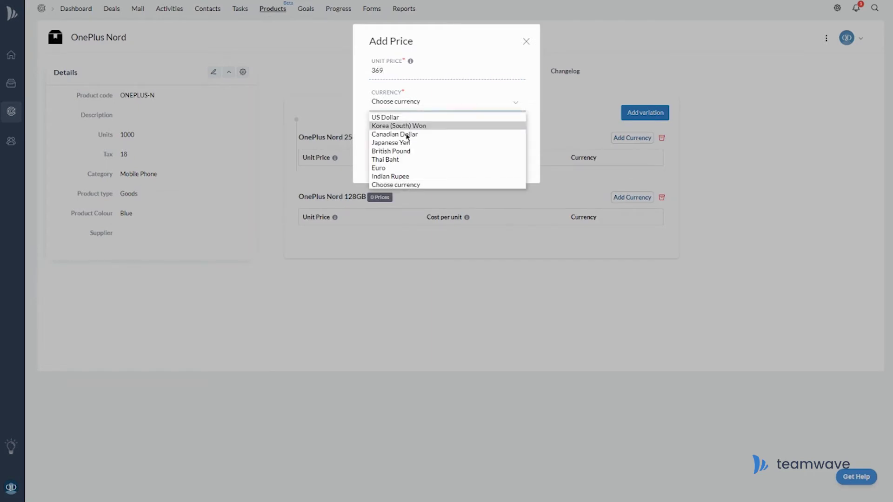
{"action": "left_click", "coordinate": [407, 154]}
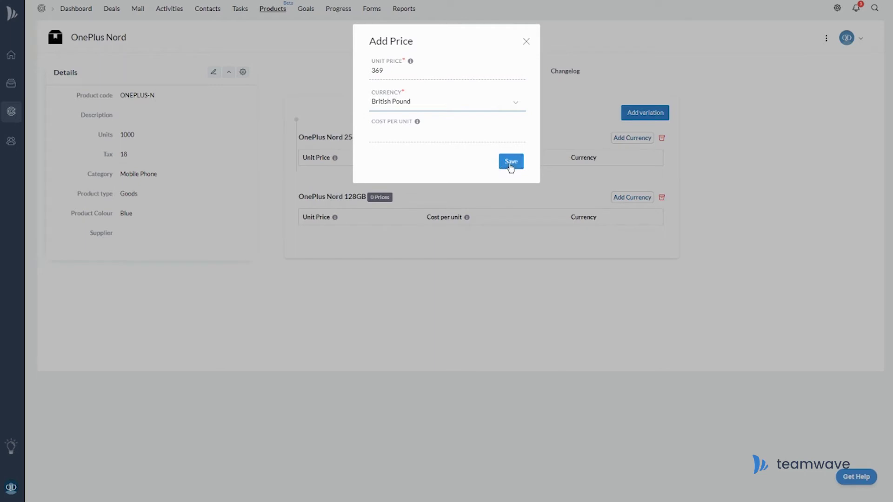
{"action": "left_click", "coordinate": [510, 163]}
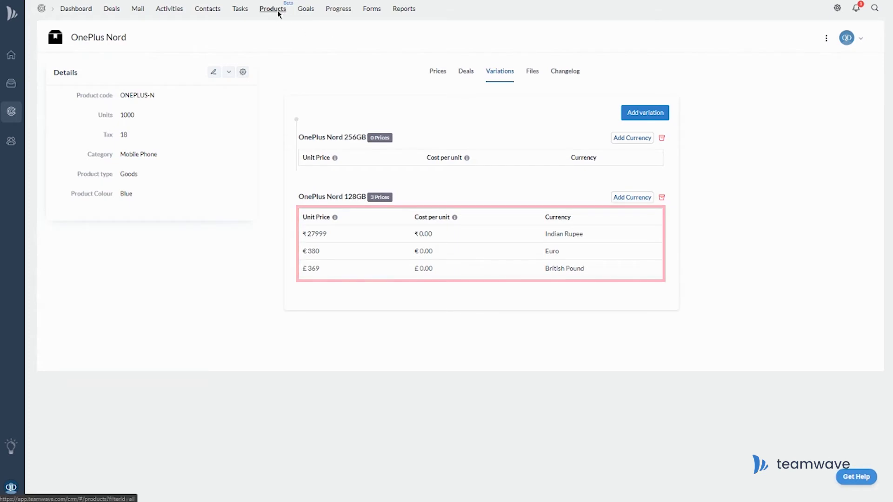
{"action": "left_click", "coordinate": [272, 9]}
Step: Download the sample .xls file from the product import page
{"action": "left_click", "coordinate": [802, 38]}
{"action": "left_click", "coordinate": [789, 60]}
{"action": "left_click", "coordinate": [358, 173]}
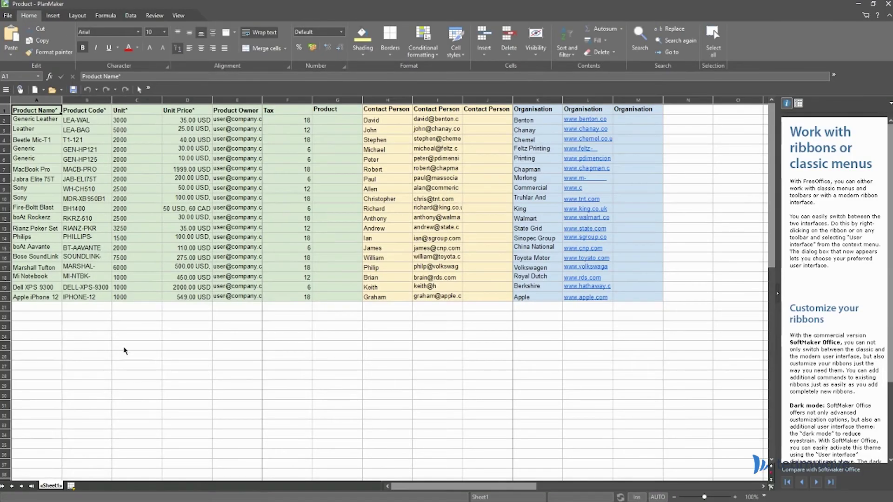
{"action": "left_click", "coordinate": [127, 359]}
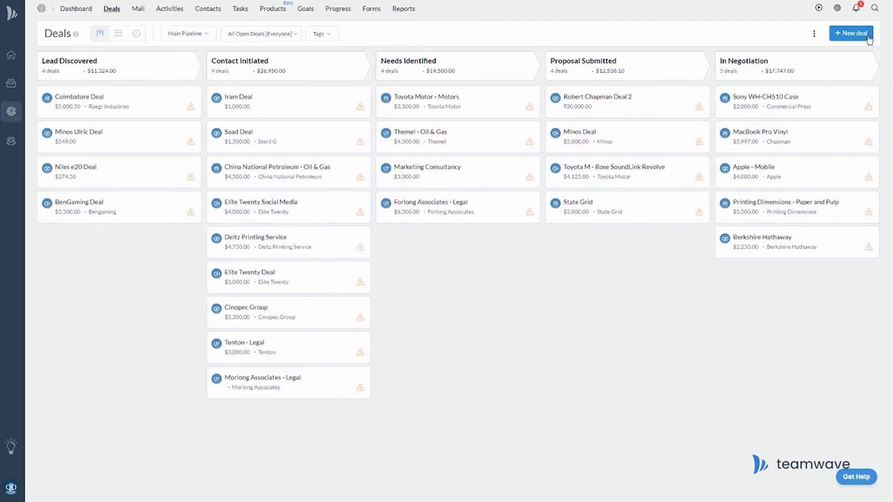
Step: Close the unfinished new deal form on the deals board and go back to Products
{"action": "left_click", "coordinate": [868, 37]}
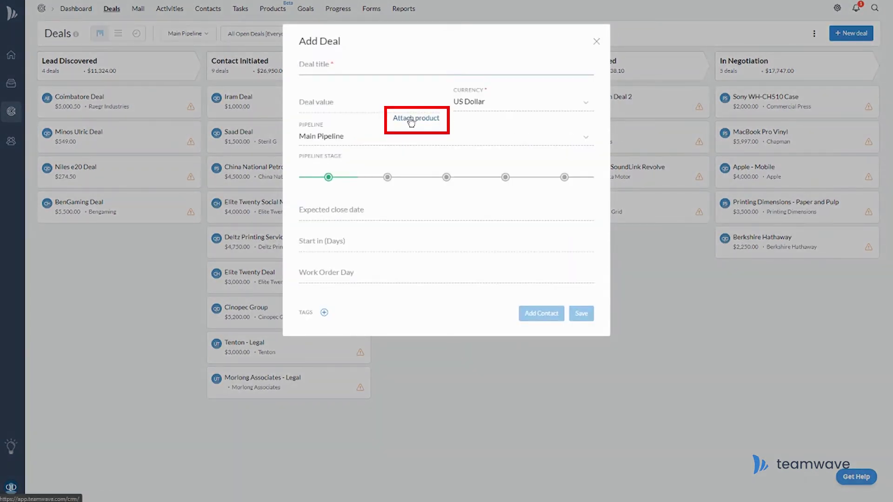
{"action": "left_click", "coordinate": [595, 42]}
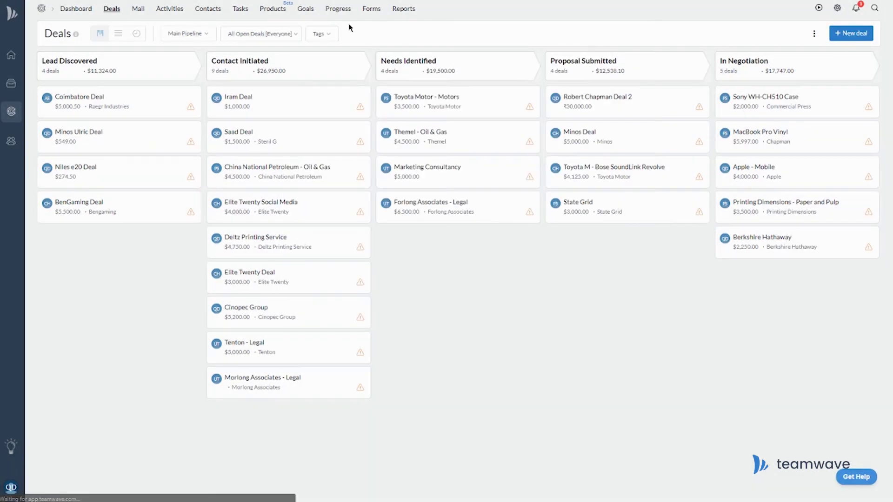
{"action": "left_click", "coordinate": [272, 8]}
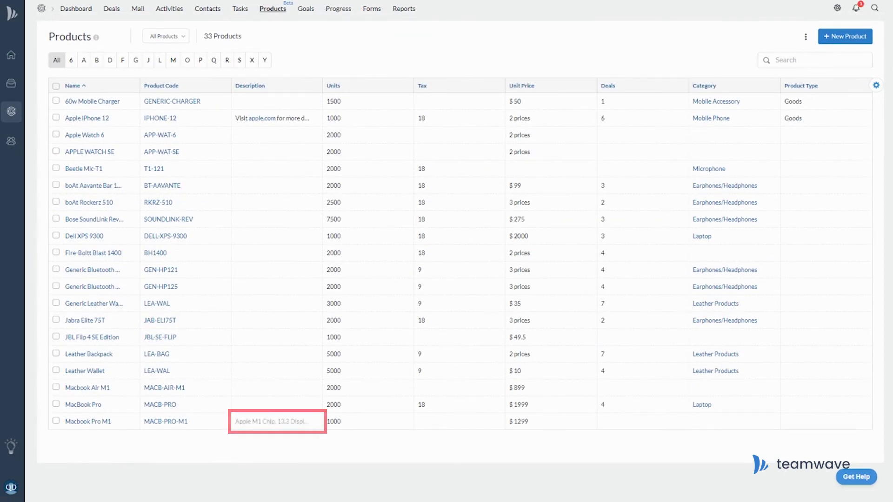
Step: Browse the products list with the A, M and X letter filters
{"action": "left_click", "coordinate": [84, 60]}
{"action": "left_click", "coordinate": [173, 60]}
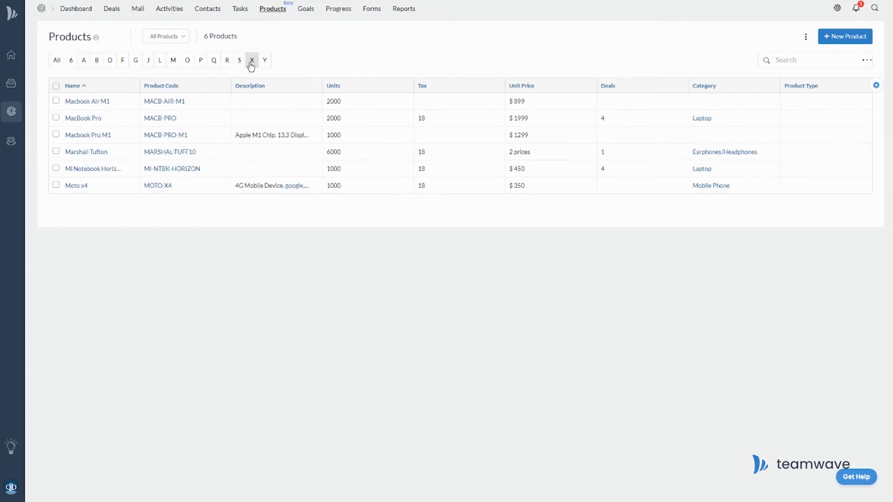
{"action": "left_click", "coordinate": [251, 61]}
Step: Save a custom product filter: Category is Mobile Phone
{"action": "left_click", "coordinate": [166, 36]}
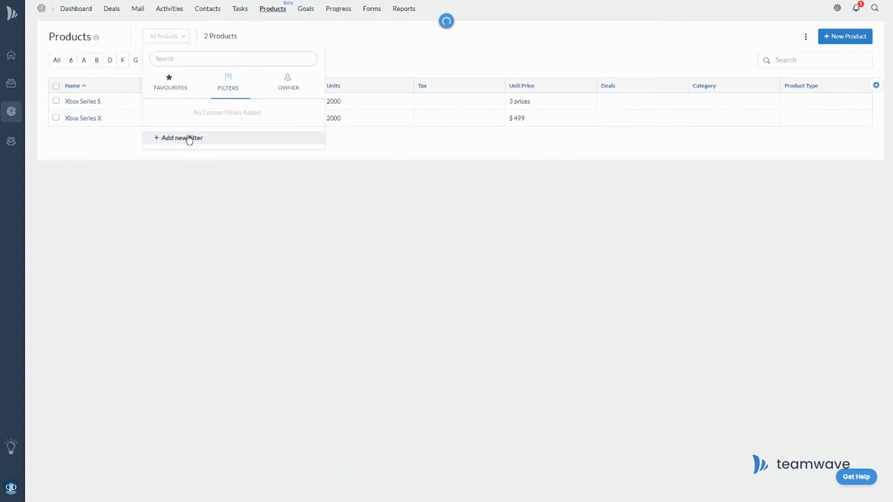
{"action": "left_click", "coordinate": [187, 138]}
{"action": "left_click", "coordinate": [295, 82]}
{"action": "left_click", "coordinate": [338, 89]}
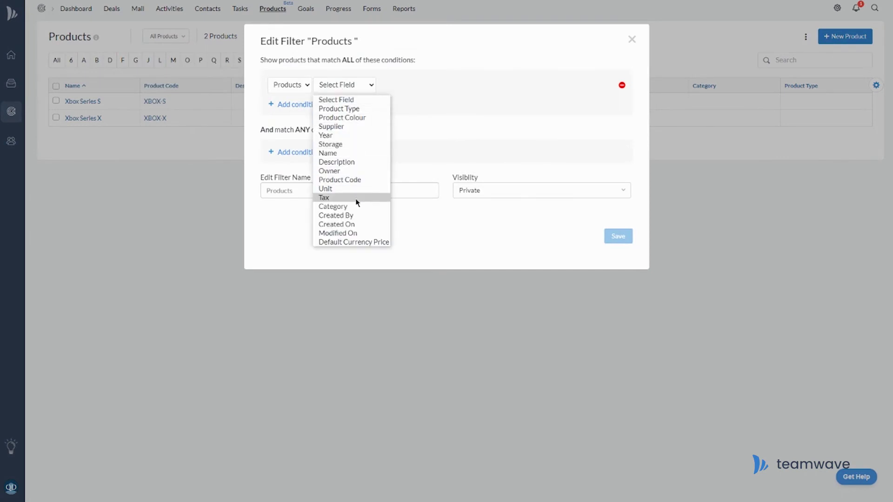
{"action": "left_click", "coordinate": [336, 205]}
{"action": "left_click", "coordinate": [405, 85]}
{"action": "left_click", "coordinate": [393, 108]}
{"action": "left_click", "coordinate": [458, 85]}
{"action": "type", "text": "Mobile Phone"}
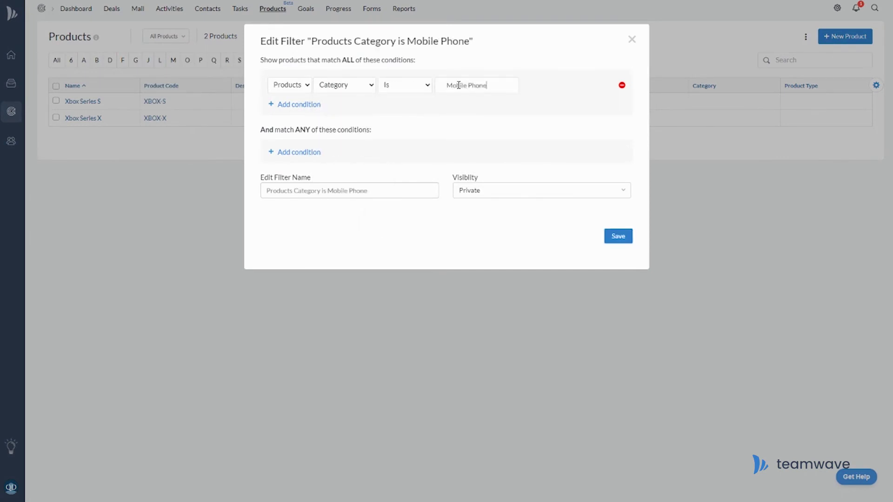
{"action": "left_click", "coordinate": [618, 236]}
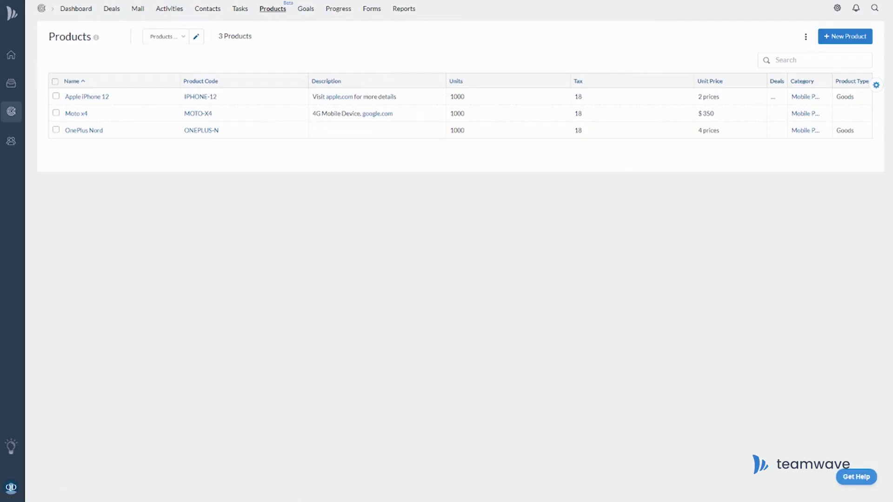
Step: Attach all three phones to a new deal named Usha Maxx Mobile Deal
{"action": "left_click", "coordinate": [56, 86]}
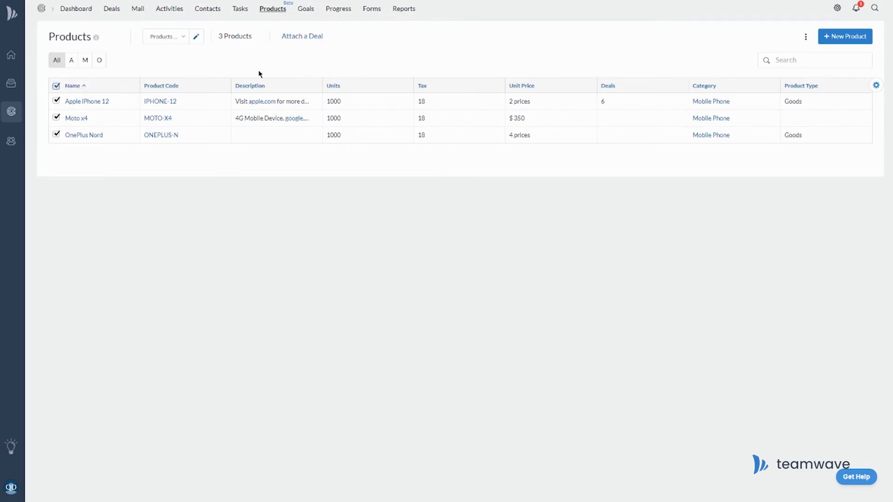
{"action": "left_click", "coordinate": [307, 37]}
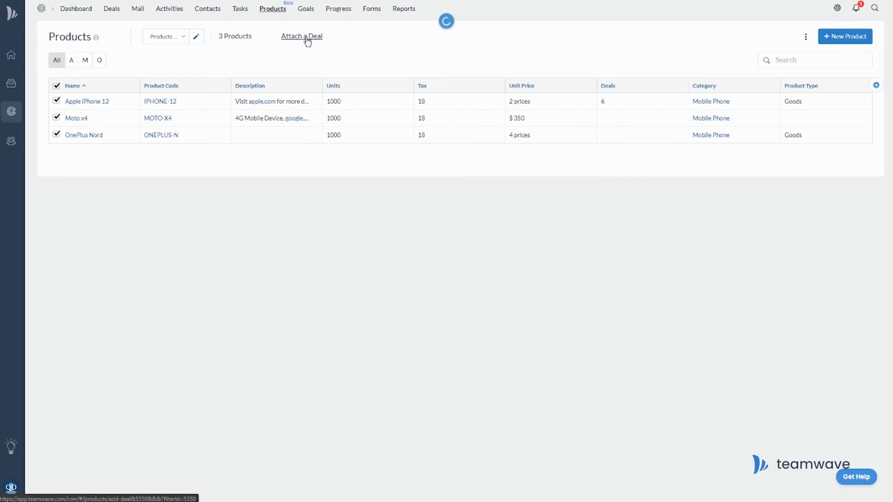
{"action": "type", "text": "Usha Maxo"}
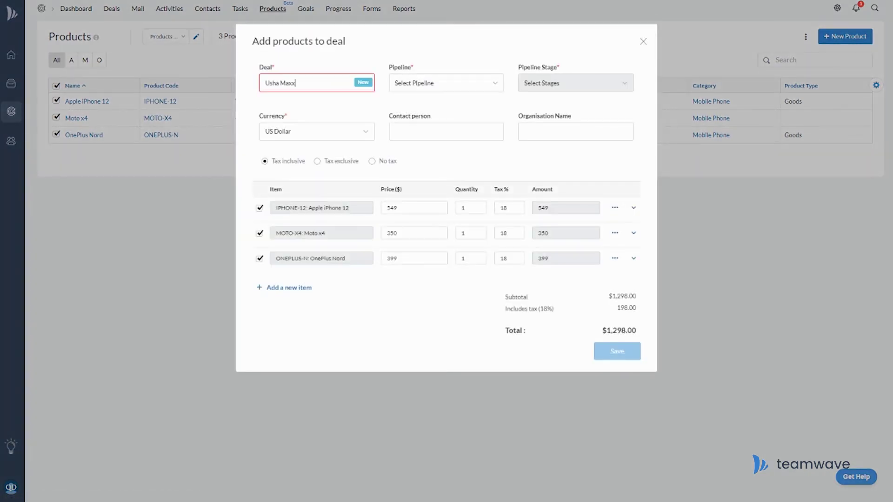
{"action": "type", "text": "x Deal"}
{"action": "key", "text": "BackSpace"}
{"action": "key", "text": "BackSpace"}
{"action": "key", "text": "BackSpace"}
{"action": "key", "text": "BackSpace"}
{"action": "type", "text": "Mobile Deal"}
Step: Place the deal in Main Pipeline at the Contact Initiated stage
{"action": "left_click", "coordinate": [494, 83]}
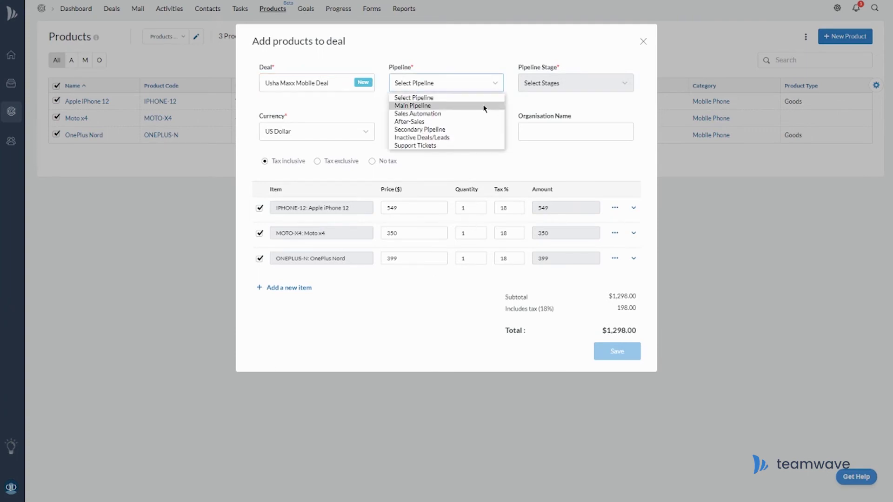
{"action": "left_click", "coordinate": [483, 106]}
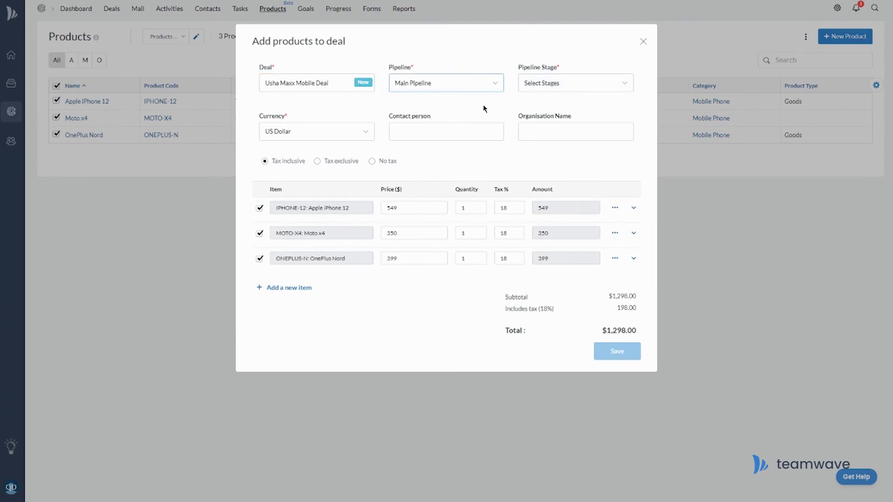
{"action": "left_click", "coordinate": [569, 87]}
{"action": "left_click", "coordinate": [578, 112]}
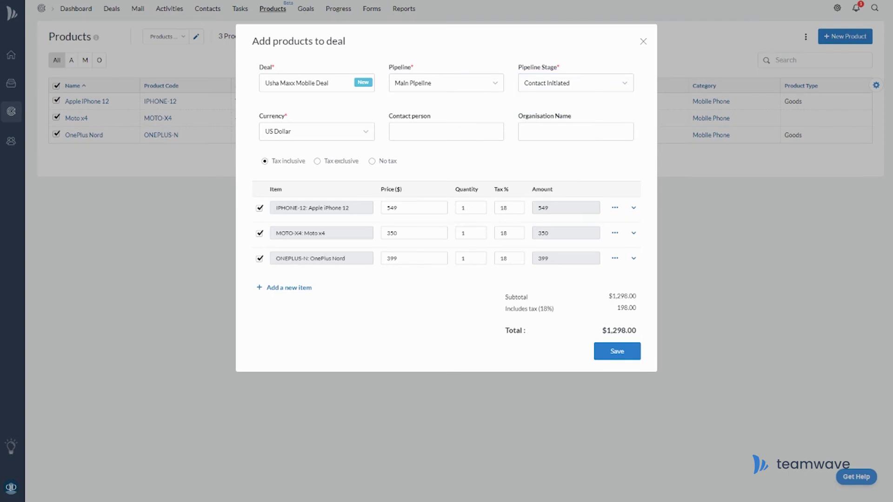
Step: Change the Apple iPhone 12 price to 575 and the OnePlus Nord price to 329
{"action": "double_click", "coordinate": [414, 207]}
{"action": "type", "text": "575"}
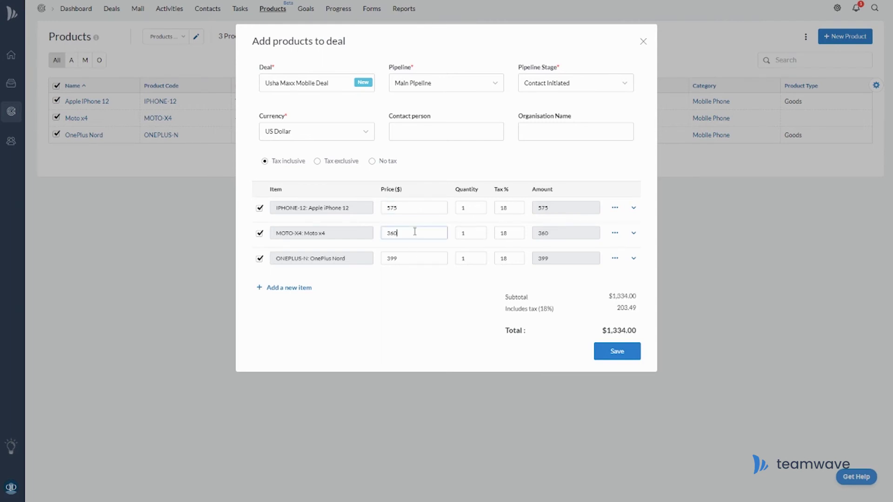
{"action": "double_click", "coordinate": [422, 256]}
{"action": "type", "text": "329"}
Step: Add Apple Watch 6 as a new item on the deal
{"action": "left_click", "coordinate": [297, 288]}
{"action": "left_click", "coordinate": [311, 287]}
{"action": "type", "text": "Apple"}
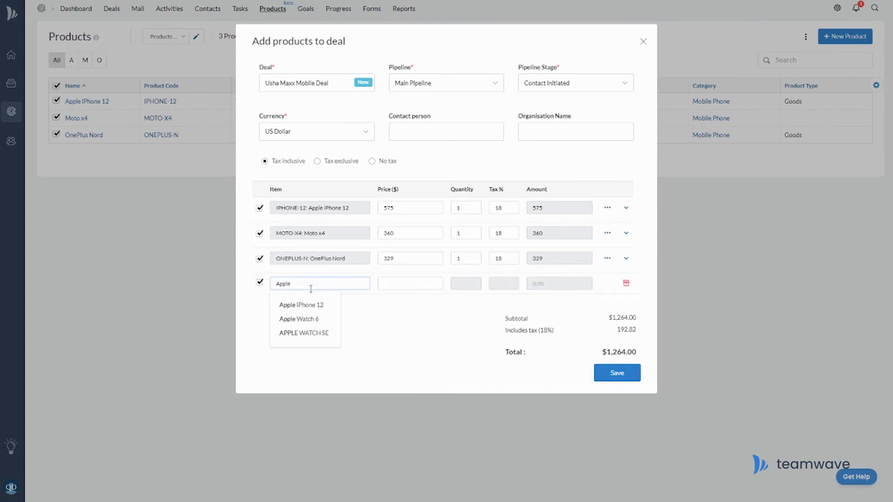
{"action": "left_click", "coordinate": [316, 319]}
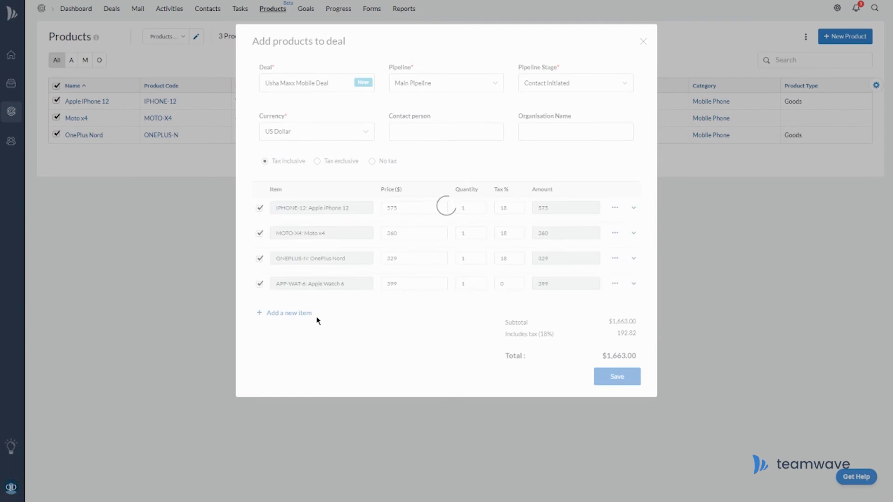
Step: Add an Apple Watch SE row, exclude it from the total, then remove it
{"action": "left_click", "coordinate": [288, 313]}
{"action": "type", "text": "Apple"}
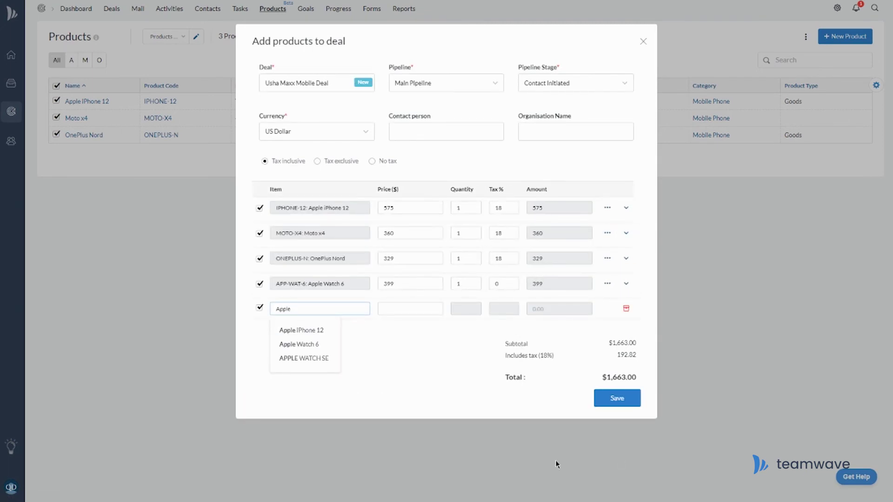
{"action": "left_click", "coordinate": [313, 358]}
{"action": "left_click", "coordinate": [259, 309]}
{"action": "left_click", "coordinate": [259, 310]}
{"action": "left_click", "coordinate": [259, 309]}
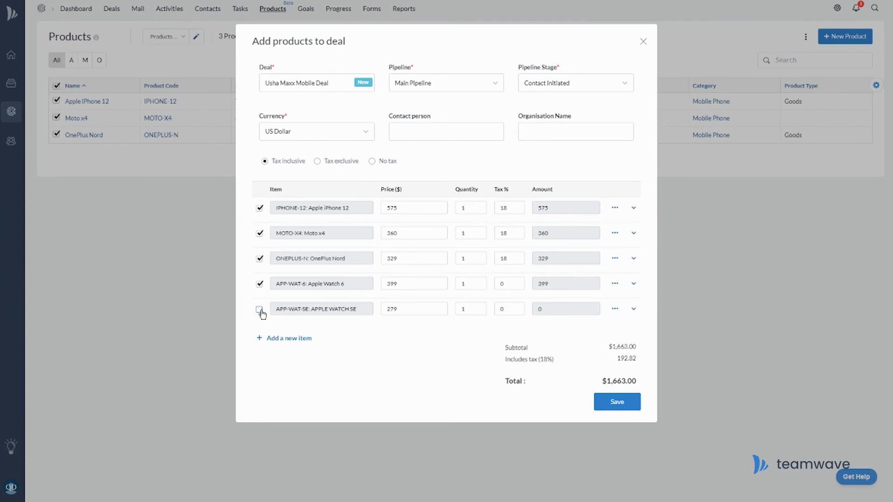
{"action": "left_click", "coordinate": [615, 308]}
{"action": "left_click", "coordinate": [644, 360]}
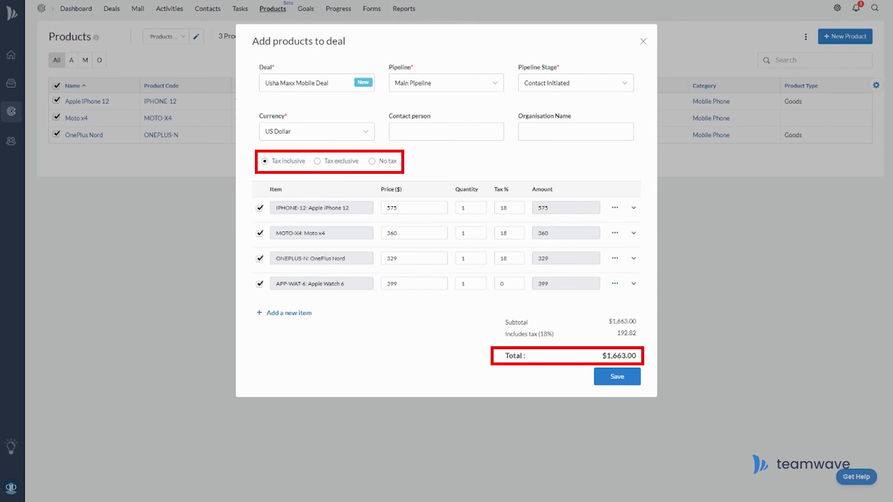
Step: Switch the deal from Tax exclusive to No tax and save it
{"action": "left_click", "coordinate": [318, 161]}
{"action": "left_click", "coordinate": [372, 161]}
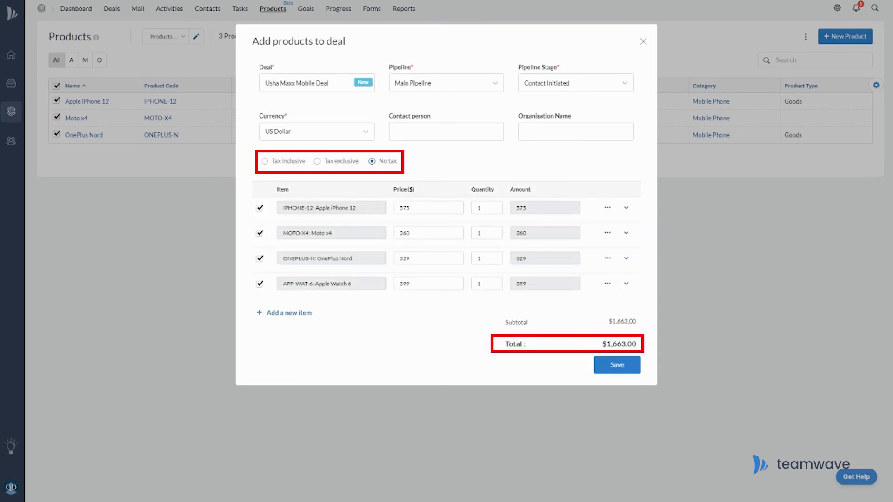
{"action": "left_click", "coordinate": [632, 369]}
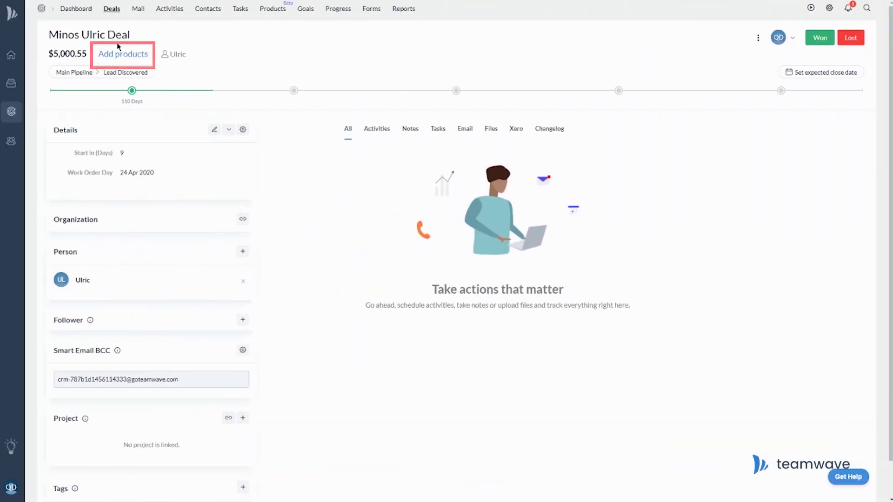
{"action": "left_click", "coordinate": [110, 55]}
{"action": "left_click", "coordinate": [306, 133]}
{"action": "type", "text": "iphone"}
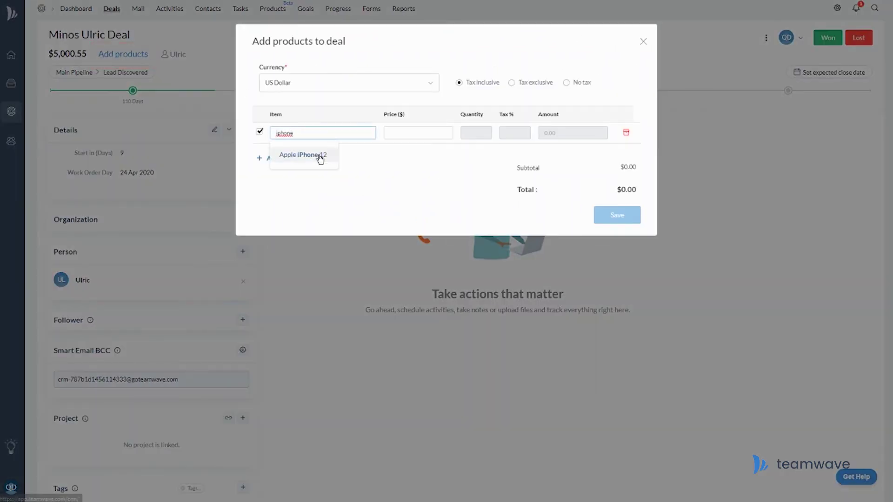
{"action": "left_click", "coordinate": [319, 157]}
{"action": "left_click", "coordinate": [634, 229]}
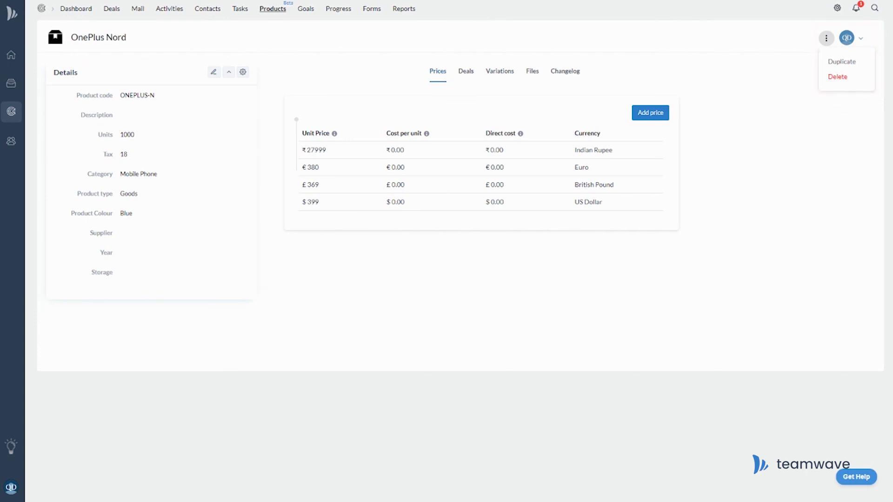
Step: Under CRM in User Permissions, switch off Products (Add/Edit/Delete) for the Regular User role
{"action": "left_click", "coordinate": [5, 490]}
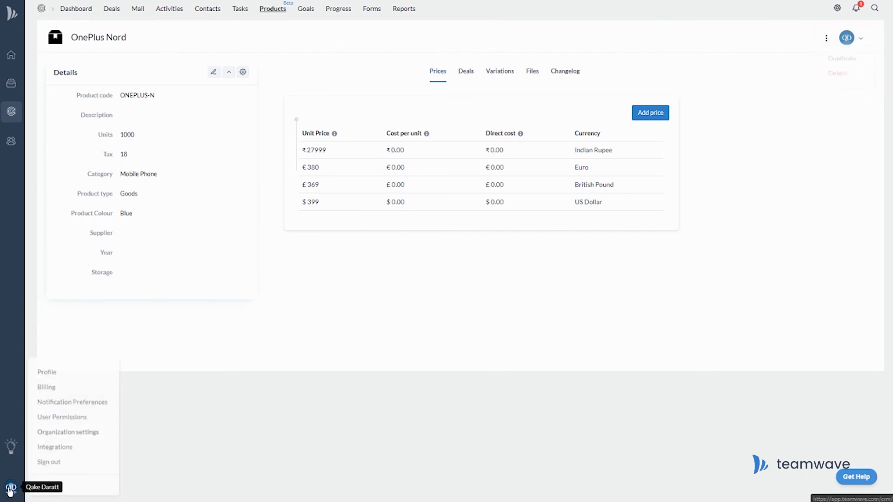
{"action": "left_click", "coordinate": [84, 417]}
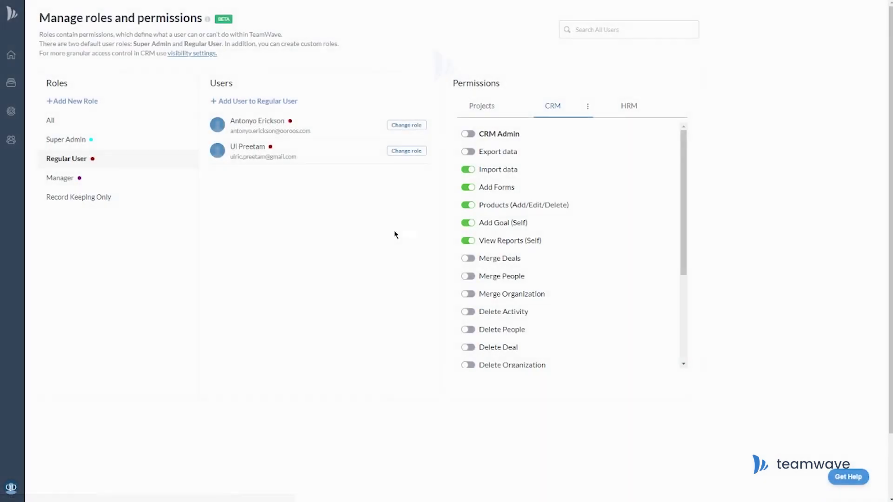
{"action": "left_click", "coordinate": [468, 205]}
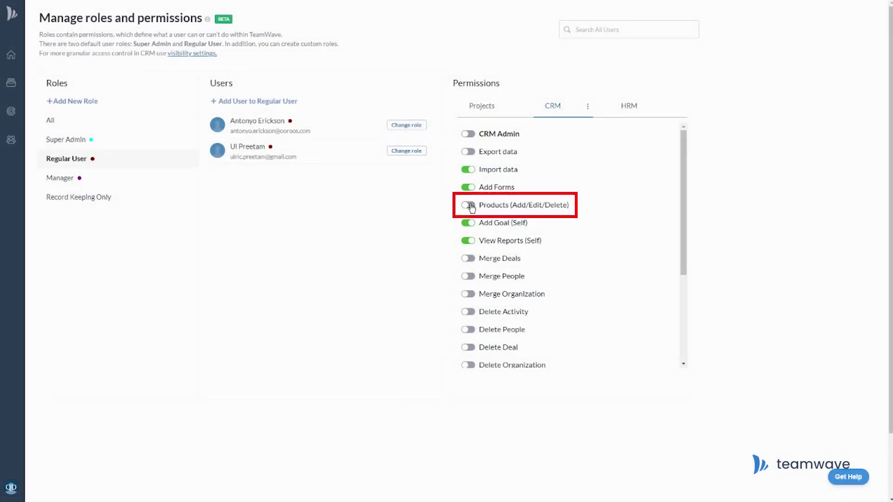